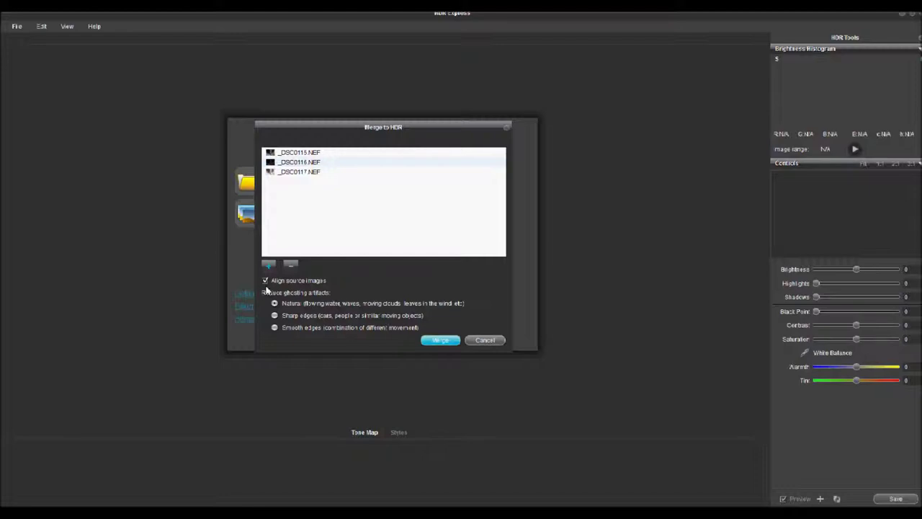
Choose natural ghost reduction for the water and clouds in the merge settings
left_click(274, 304)
Merge the three bracketed NEF exposures into one HDR image
left_click(443, 340)
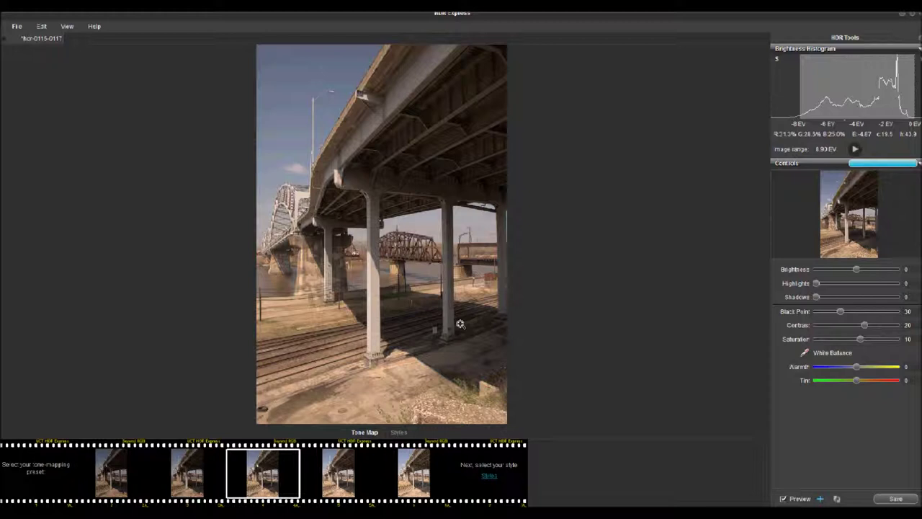
left_click(855, 151)
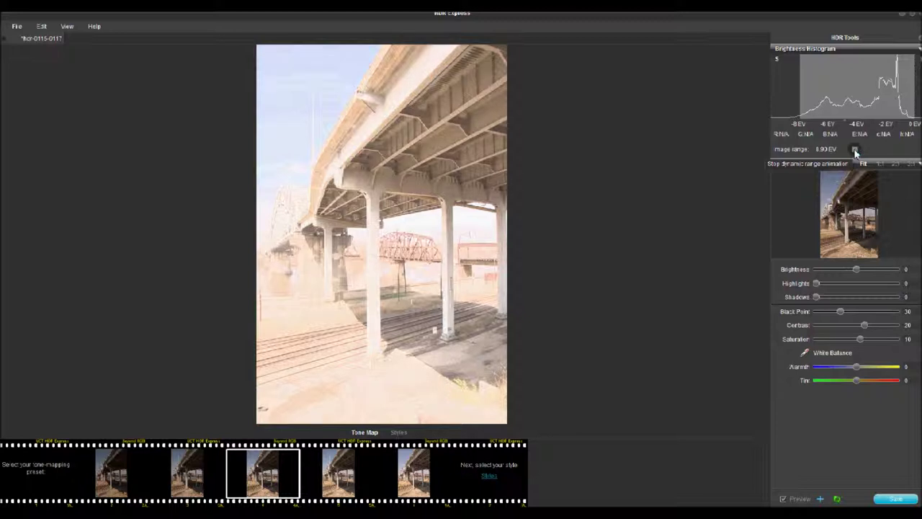
left_click(855, 151)
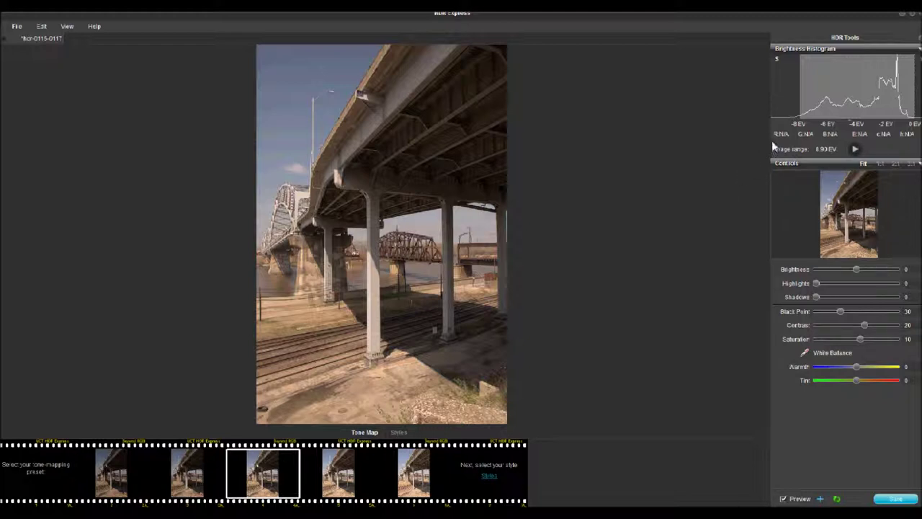
Set Brightness to 10, Highlights to 45 and Shadows to 12, then show the style presets
left_click(857, 270)
left_click_drag(857, 270, 860, 270)
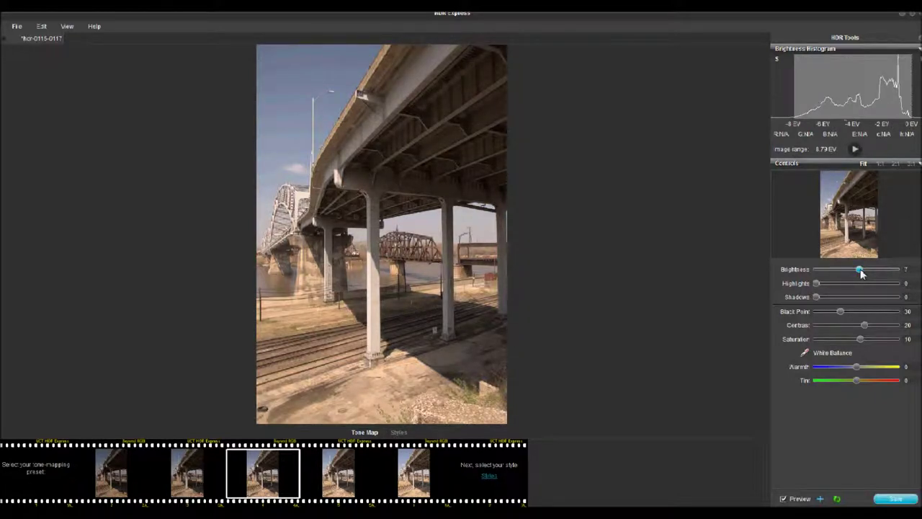
left_click_drag(860, 270, 864, 272)
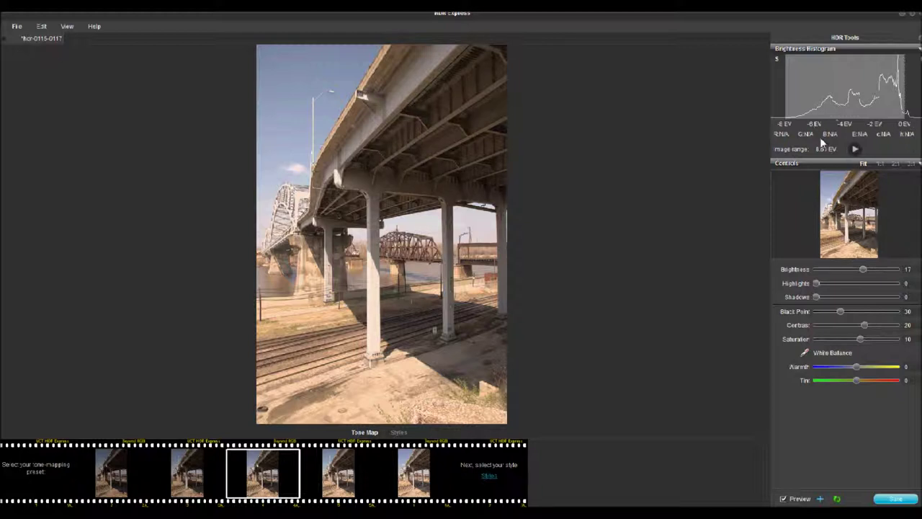
left_click_drag(862, 271, 860, 275)
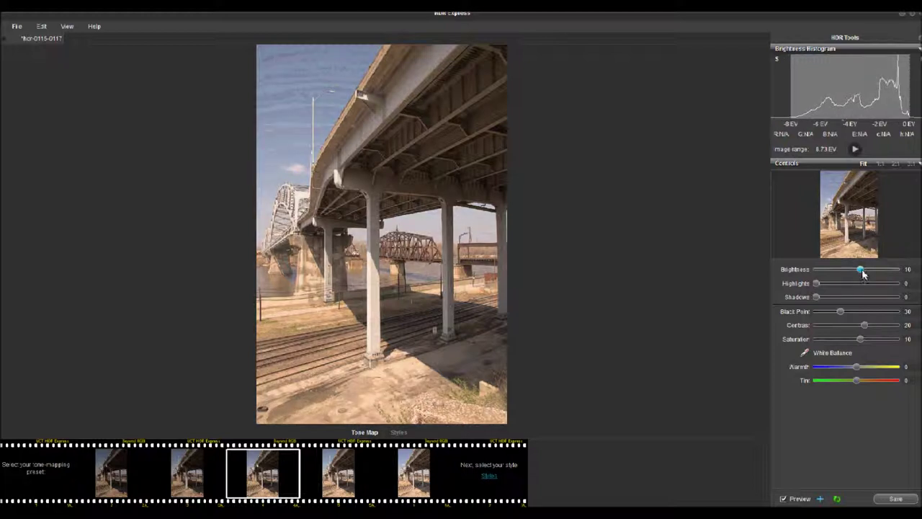
left_click_drag(817, 284, 838, 289)
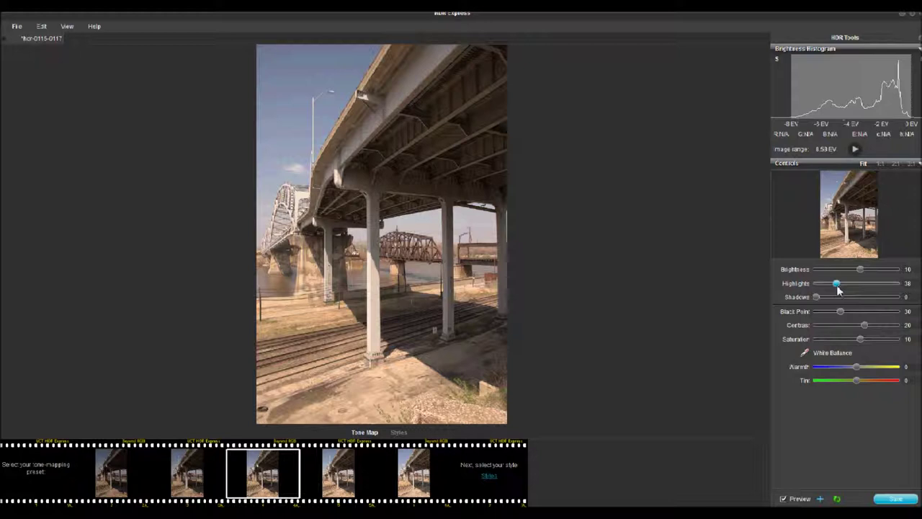
left_click_drag(816, 297, 821, 298)
left_click_drag(835, 286, 841, 287)
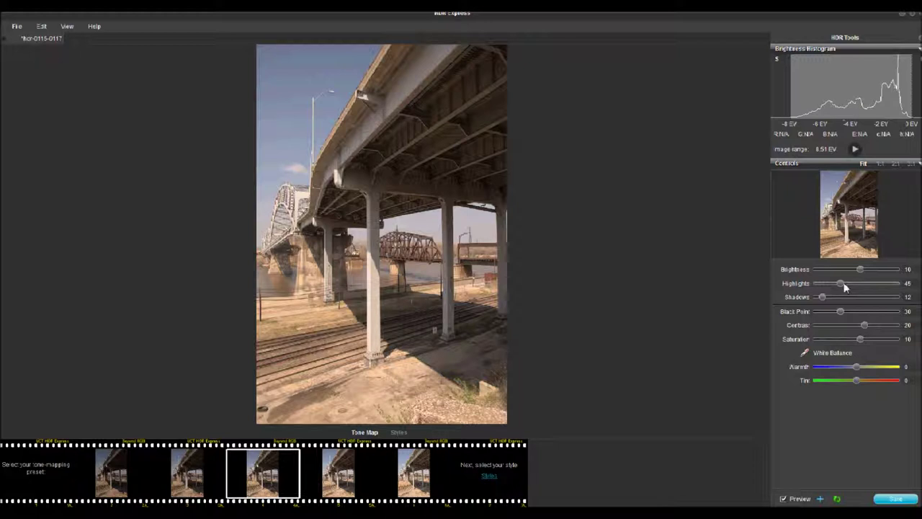
left_click(489, 478)
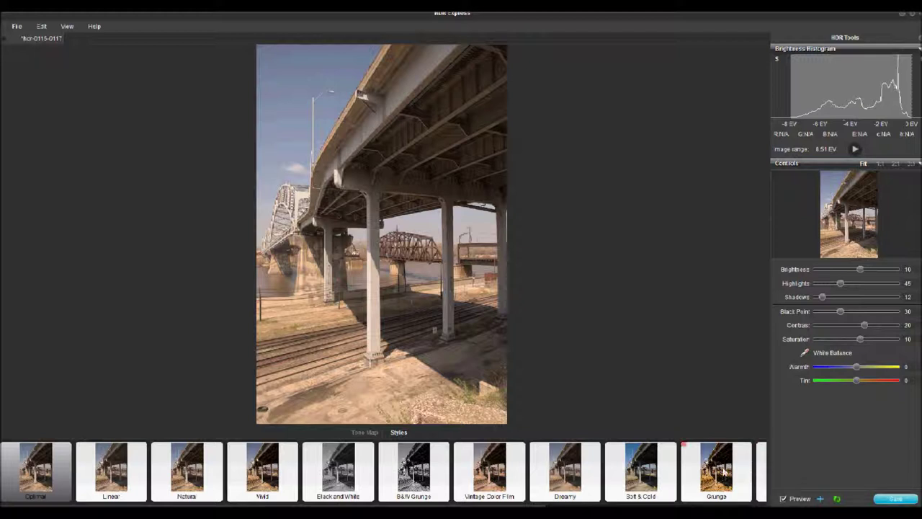
Apply the Grunge style and set white balance from the sky (Warmth and Tint -11)
left_click(715, 471)
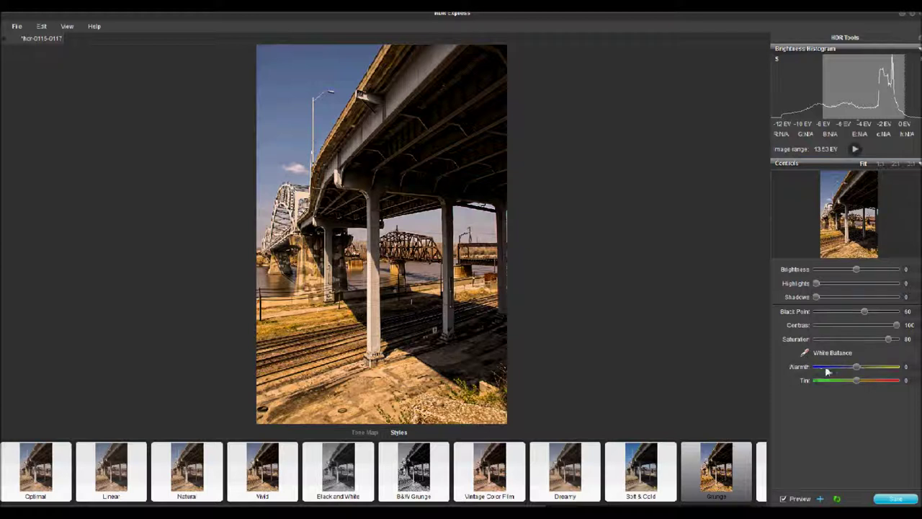
left_click(805, 353)
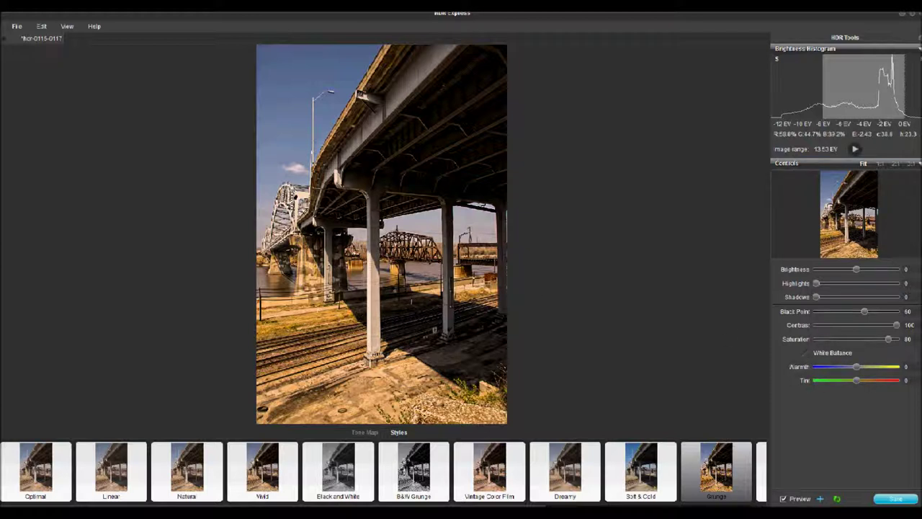
left_click(296, 166)
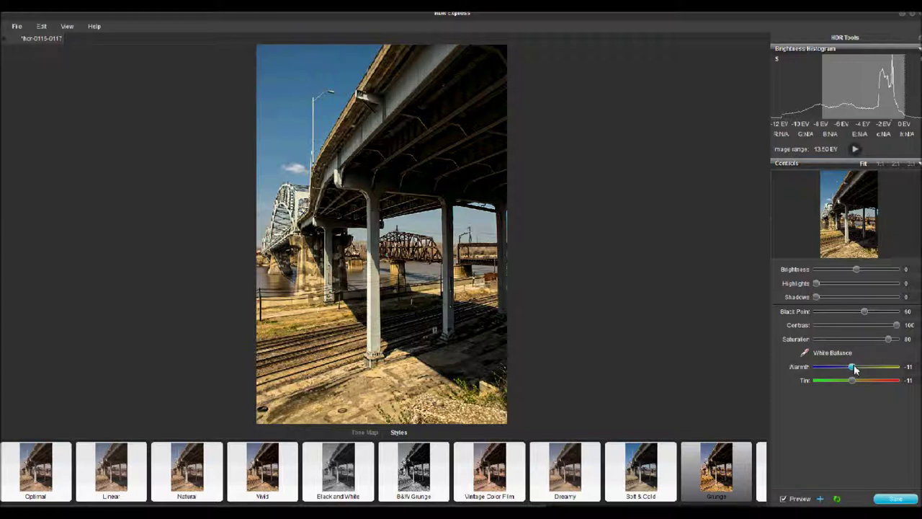
Lower Warmth to -27, raise Brightness 36, Highlights 40, Shadows 57, and begin saving a preset
left_click_drag(854, 369, 849, 371)
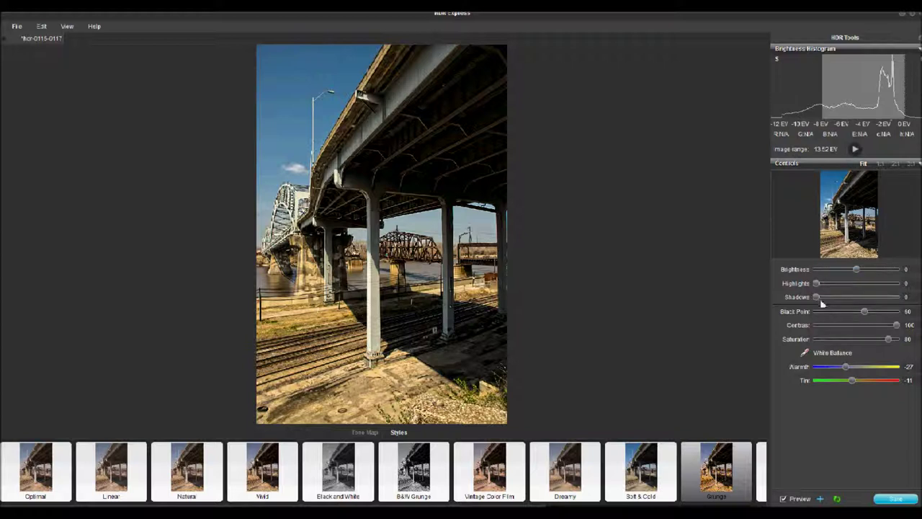
left_click_drag(816, 297, 828, 300)
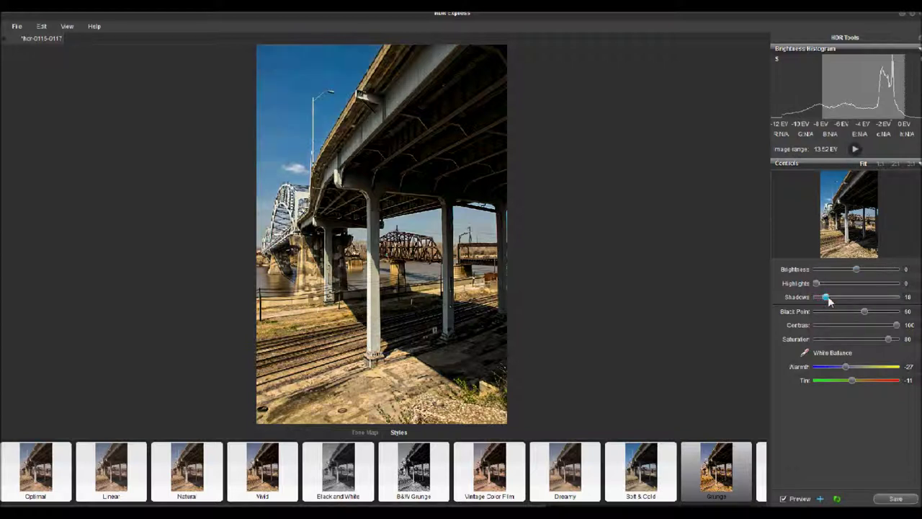
left_click_drag(856, 270, 865, 272)
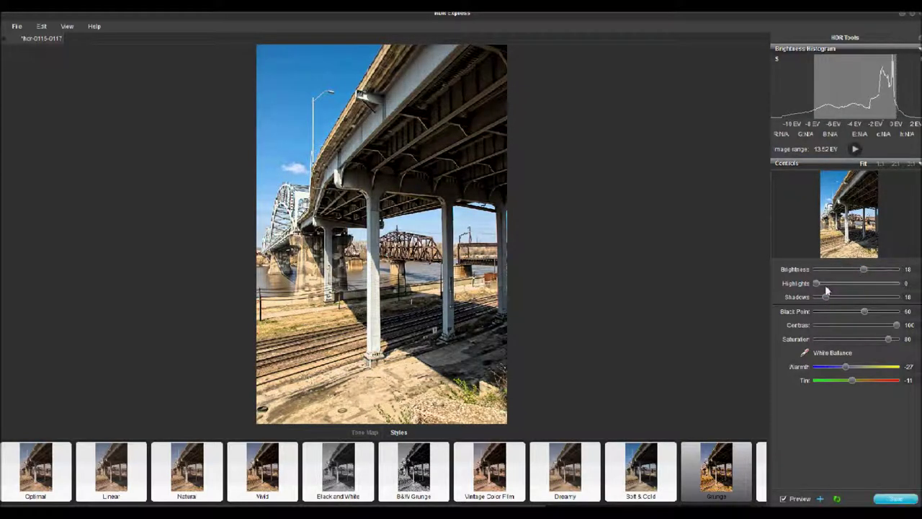
left_click_drag(819, 286, 836, 283)
left_click_drag(826, 297, 871, 271)
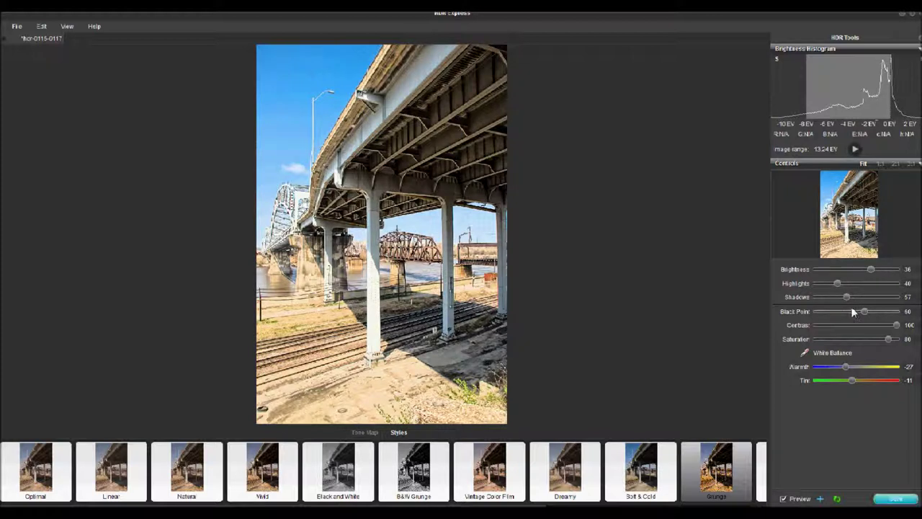
left_click_drag(847, 296, 866, 314)
left_click(821, 500)
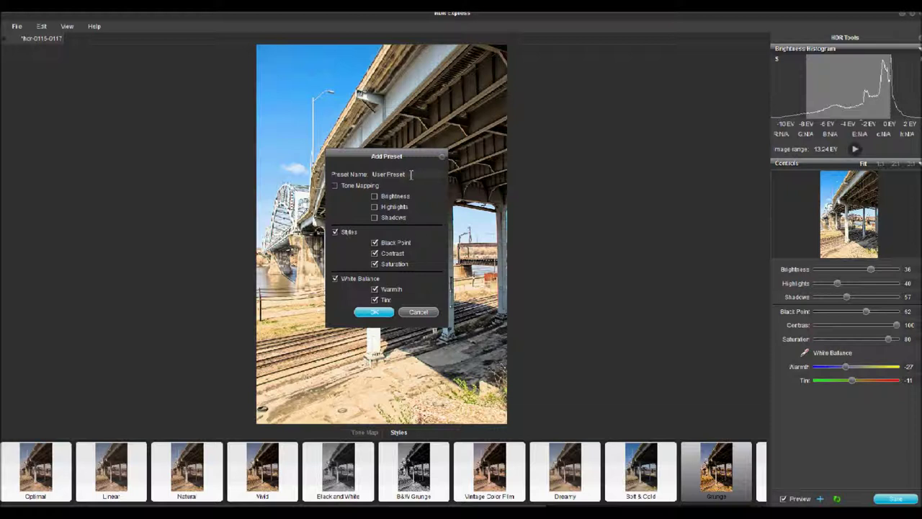
left_click(335, 186)
left_click(427, 314)
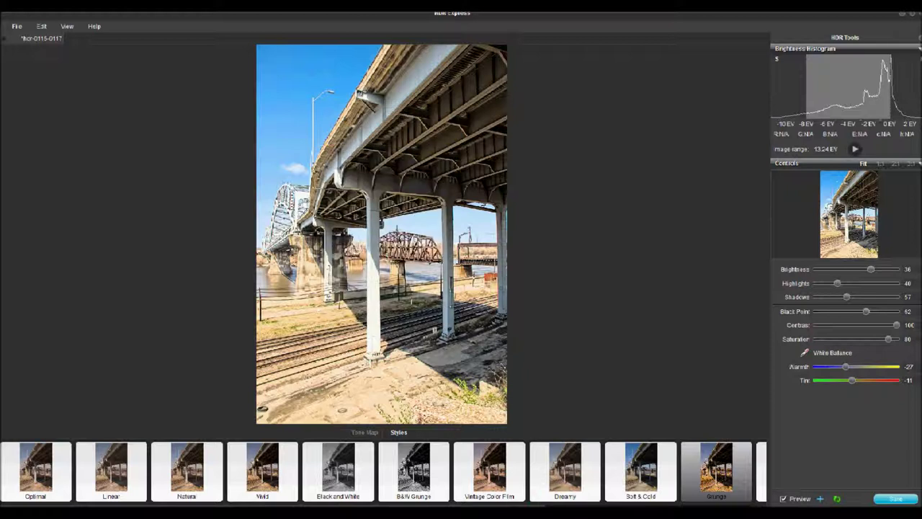
scroll(386, 469, "right", 5)
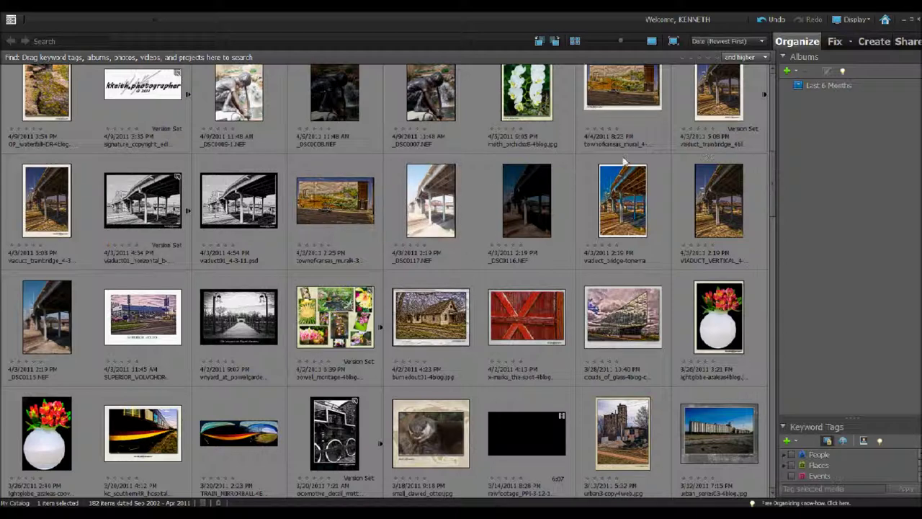
Open the viaduct_trainbridge framed print in single-photo view
double_click(57, 206)
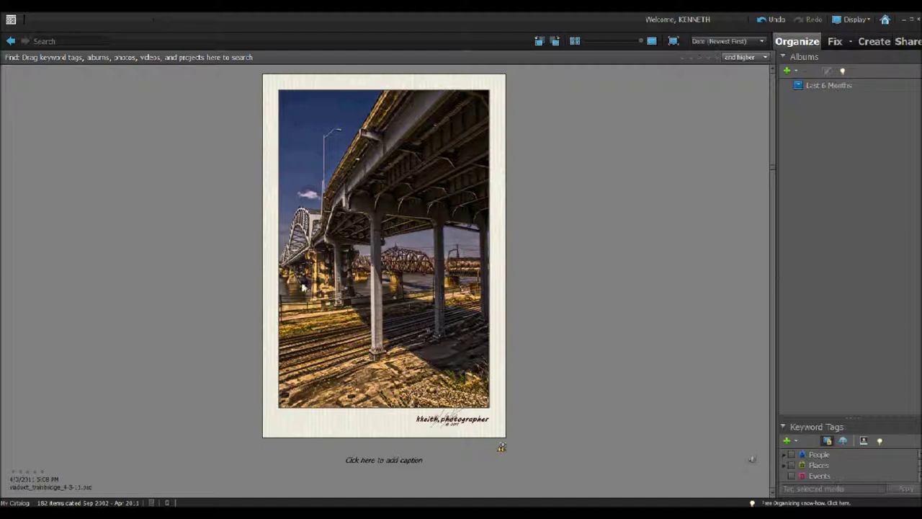
Scroll up to the bronze statue _DSC0007, preview it full size, return to the grid and pick _DSC0009-1
double_click(439, 230)
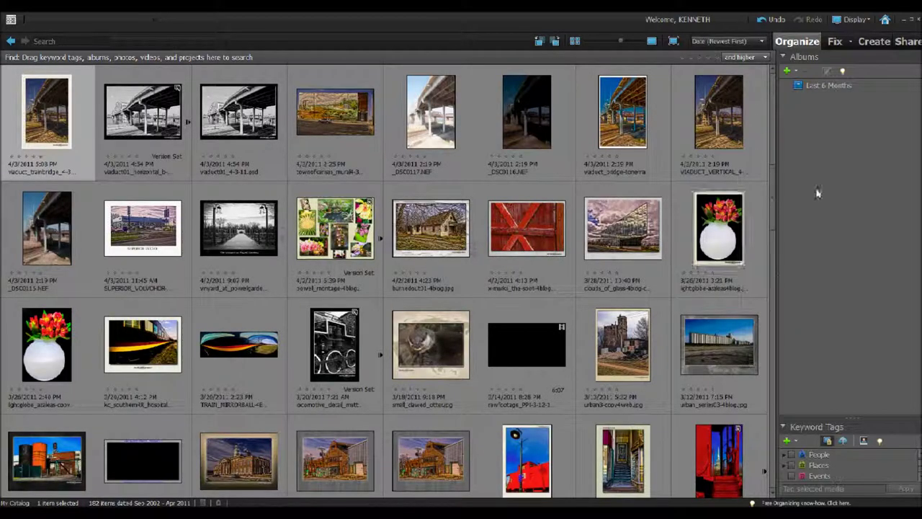
scroll(773, 189, "down", 1)
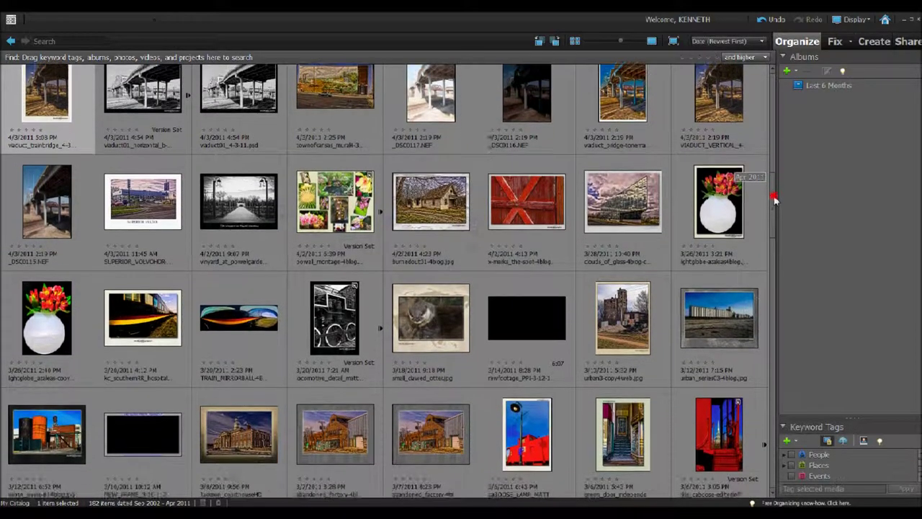
scroll(775, 200, "up", 1)
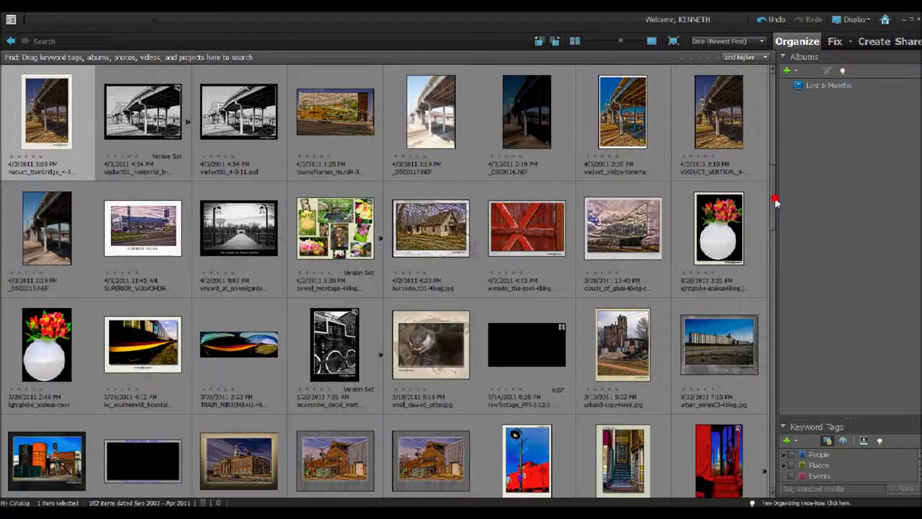
scroll(773, 195, "up", 1)
scroll(774, 191, "up", 2)
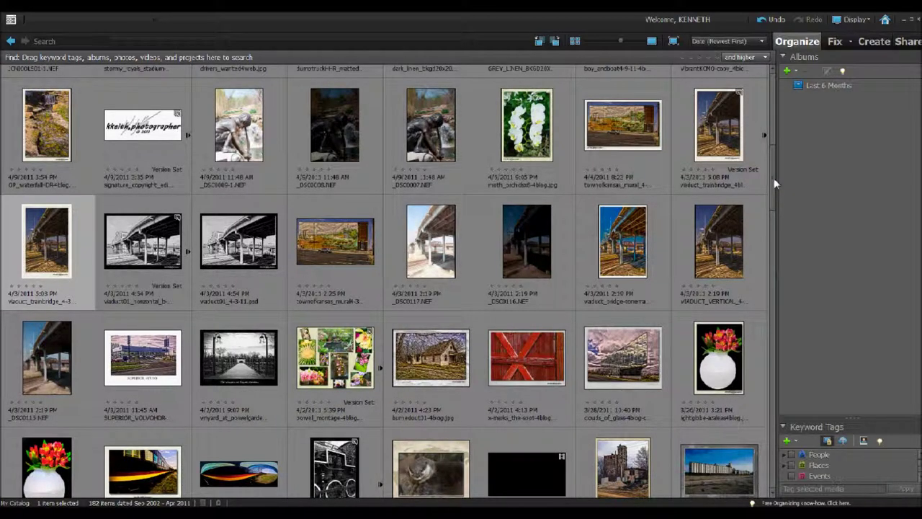
double_click(436, 141)
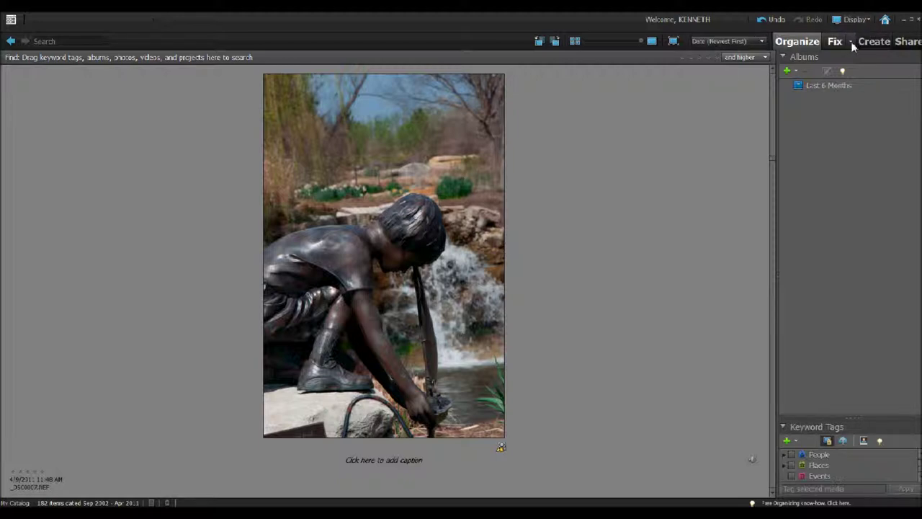
double_click(489, 205)
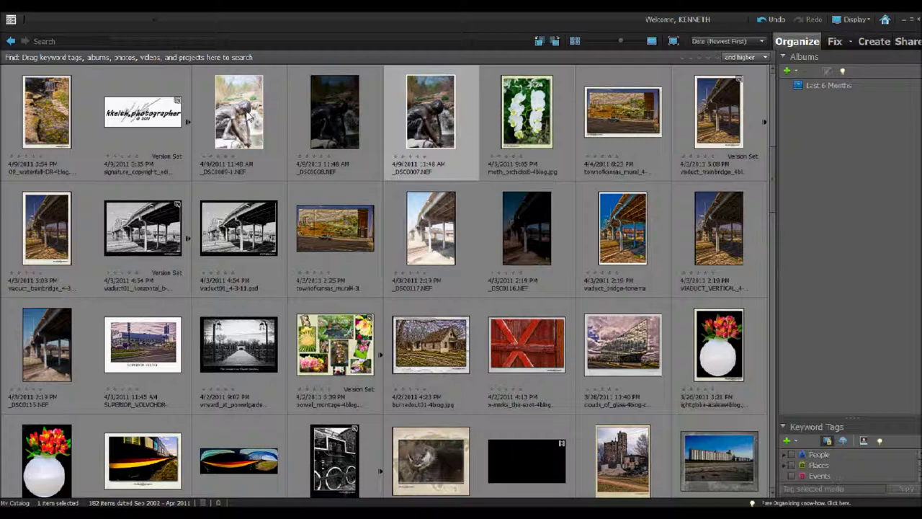
left_click(246, 114, "ctrl")
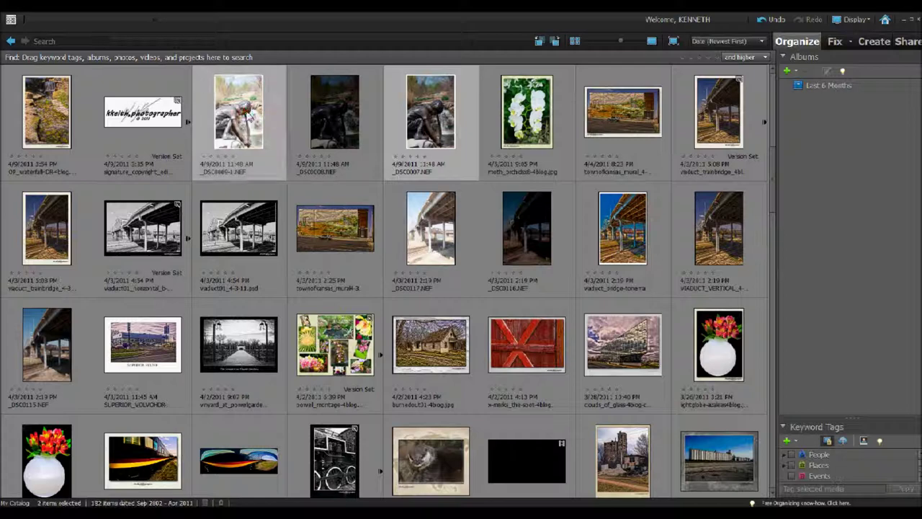
Send _DSC0007 and _DSC0009-1 to Full Photo Edit from the Fix menu
left_click(850, 45)
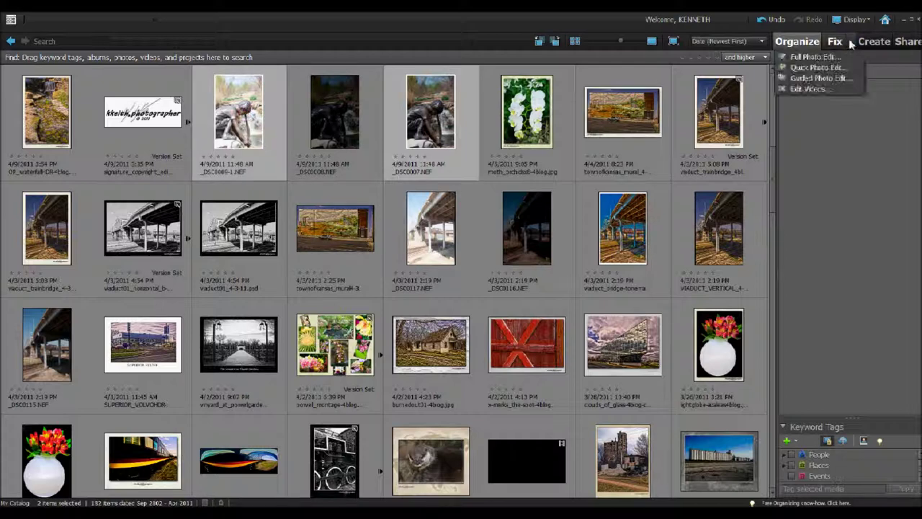
left_click(810, 57)
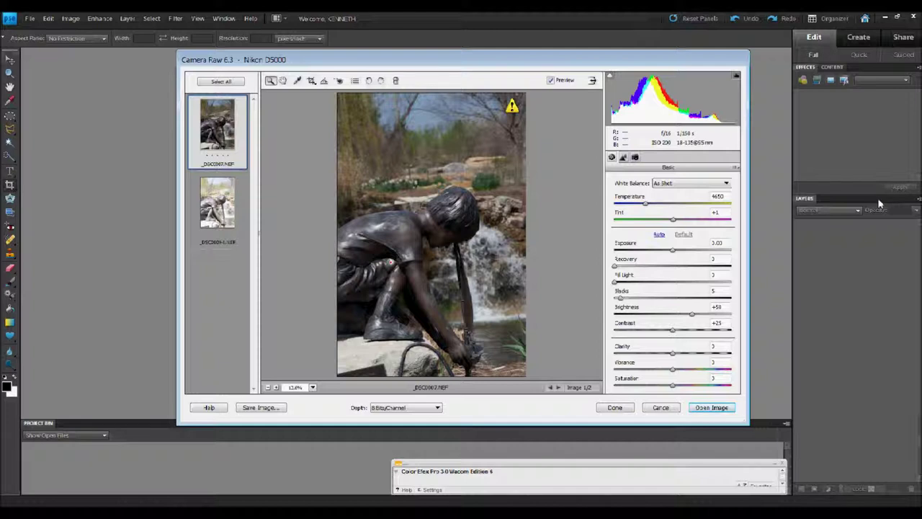
Select both statue raw files in Camera Raw, open them, and bring _DSC0007 forward
left_click(227, 82)
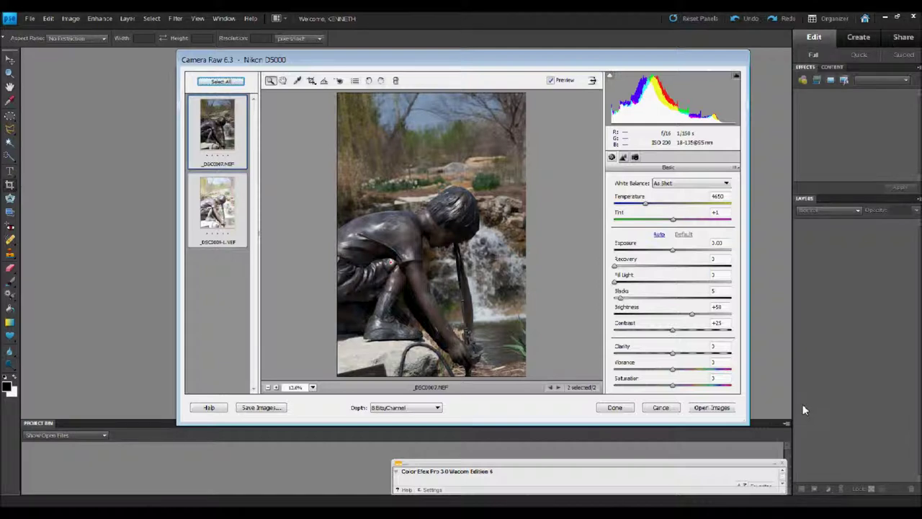
left_click(717, 408)
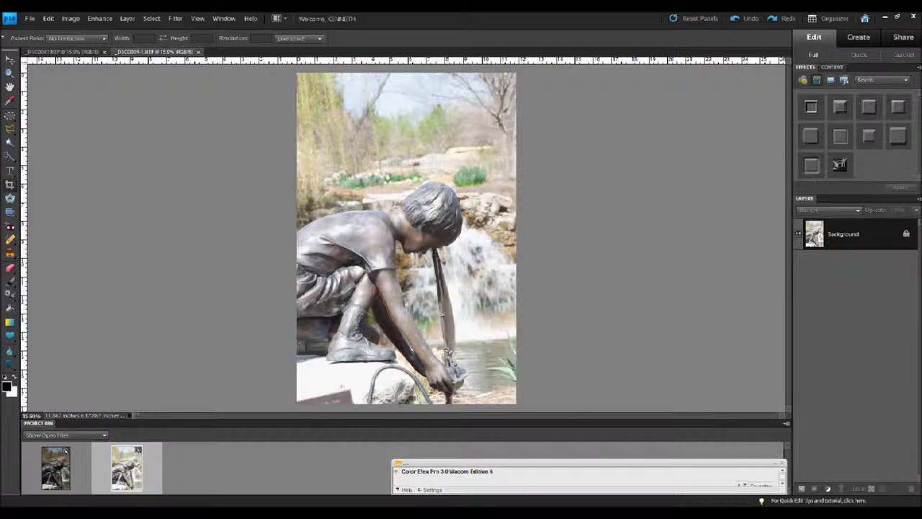
left_click(53, 474)
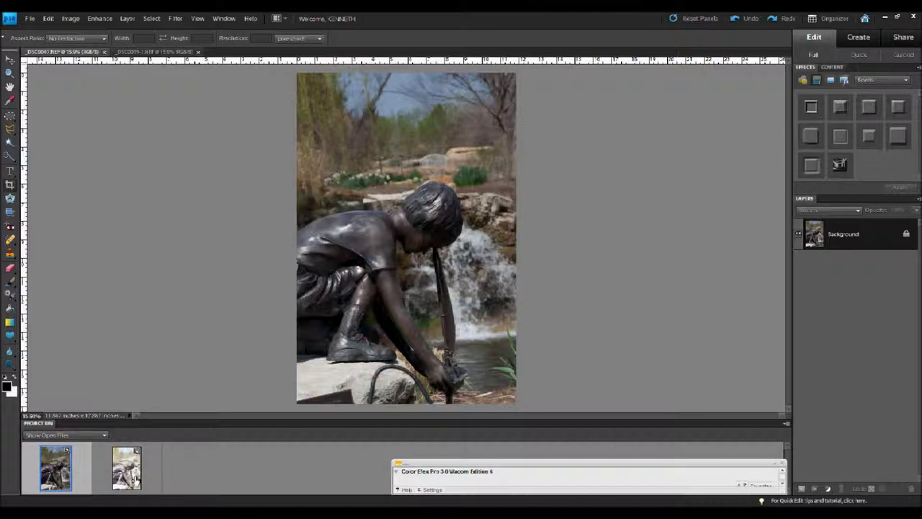
Drag _DSC0009-1 onto _DSC0007 as a new layer and set its blend mode to Difference
left_click(128, 466)
left_click_drag(129, 467, 398, 266)
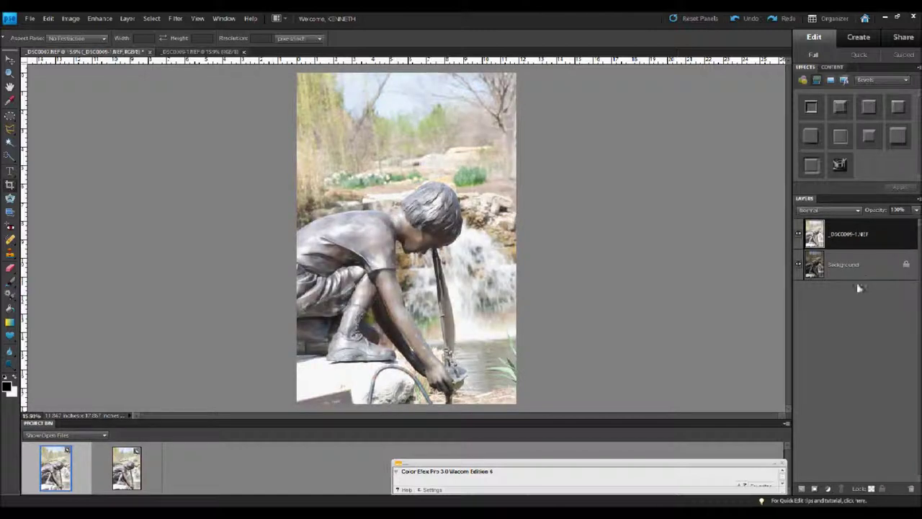
left_click(859, 211)
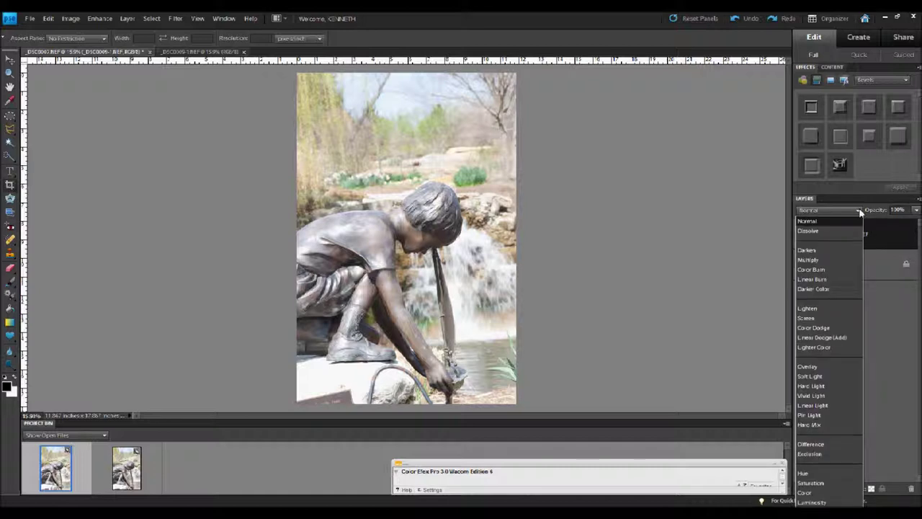
left_click(820, 445)
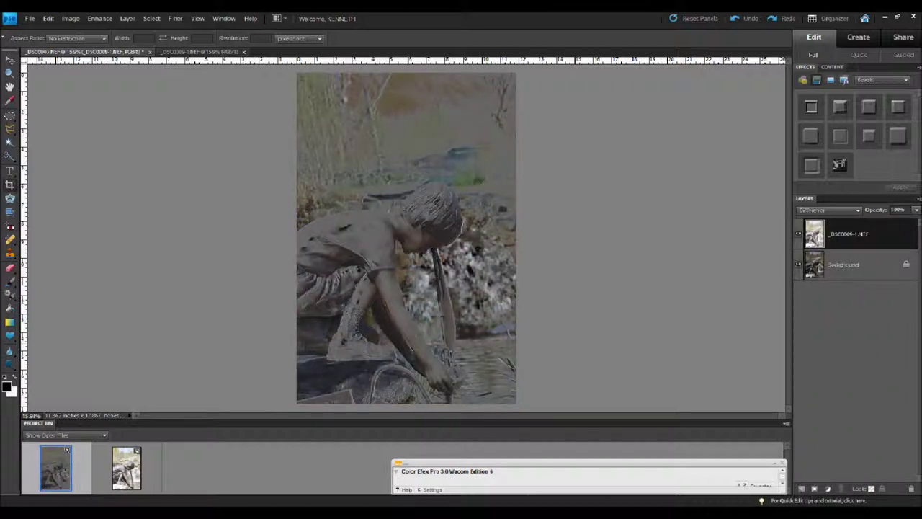
Zoom in on the boy's body and then his legs to inspect the Difference-mode alignment
left_click(10, 73)
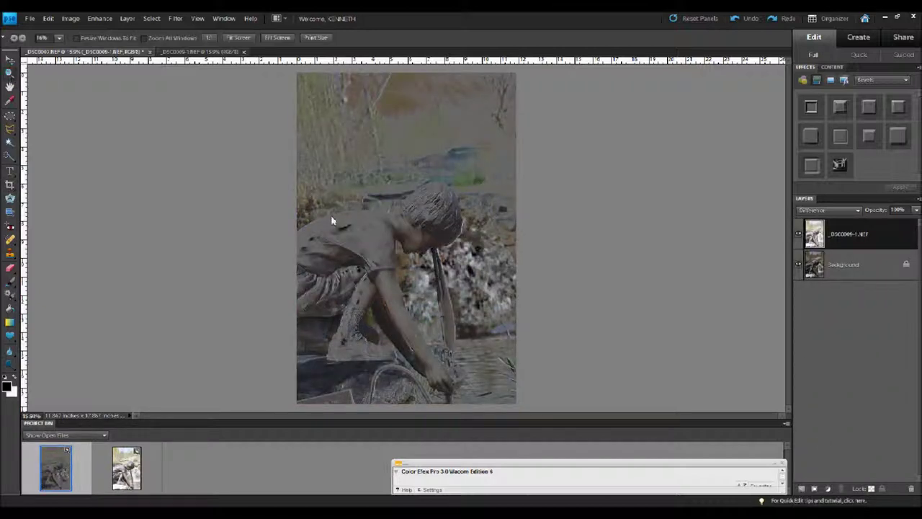
left_click_drag(309, 193, 450, 384)
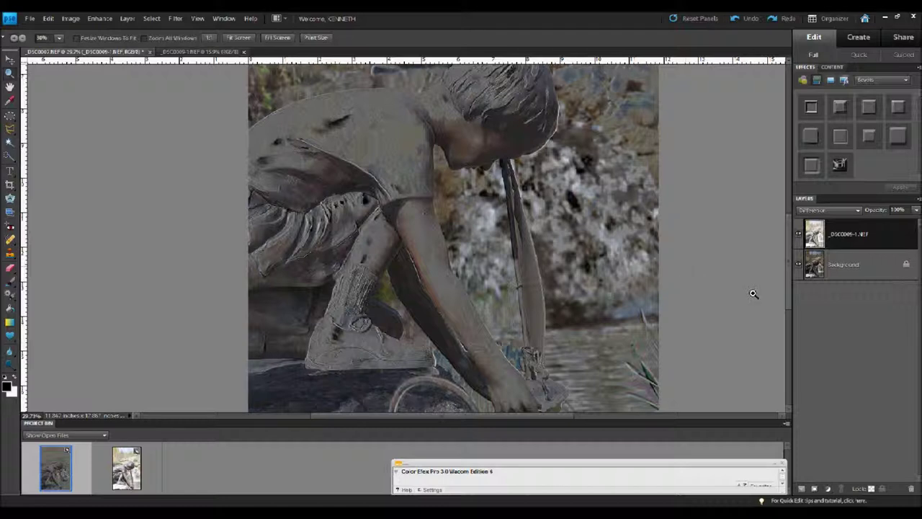
left_click_drag(788, 272, 792, 230)
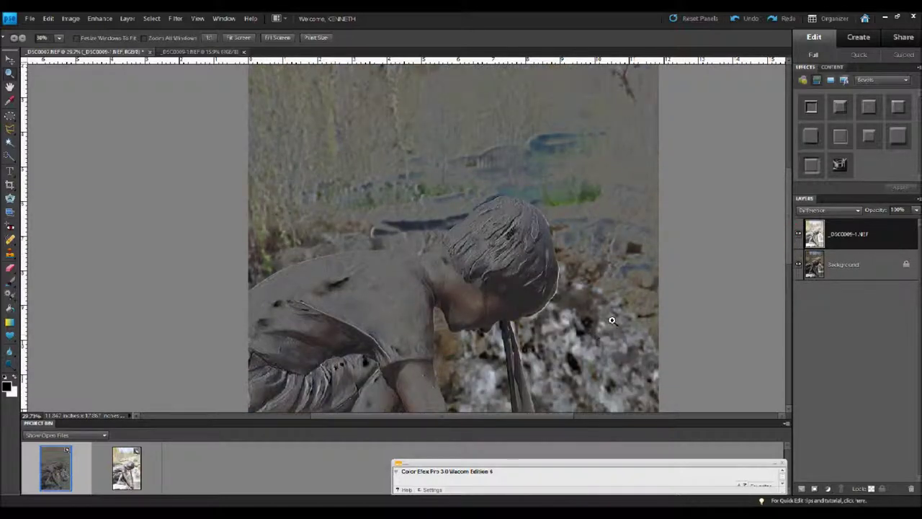
left_click_drag(786, 224, 786, 275)
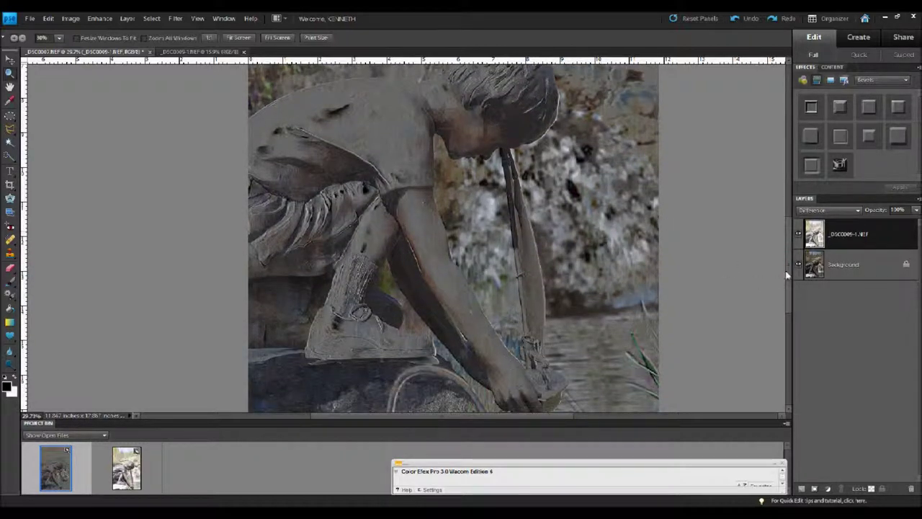
left_click_drag(788, 271, 789, 279)
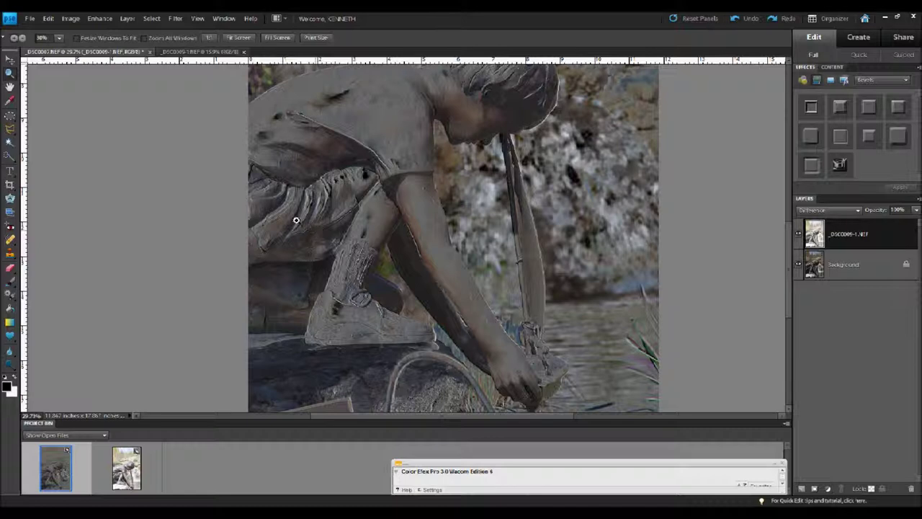
left_click_drag(270, 194, 487, 358)
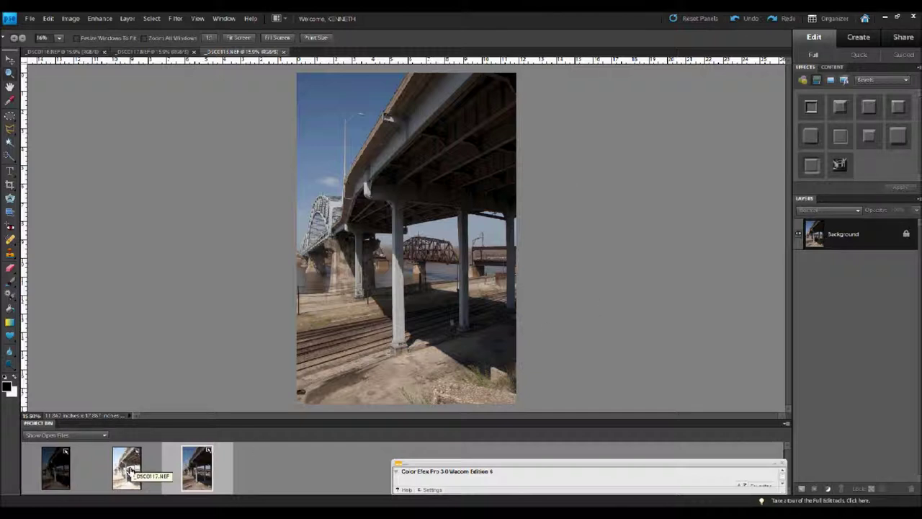
Stack the _DSC0117 exposure as a new layer above the _DSC0115 background
left_click_drag(130, 472, 446, 213)
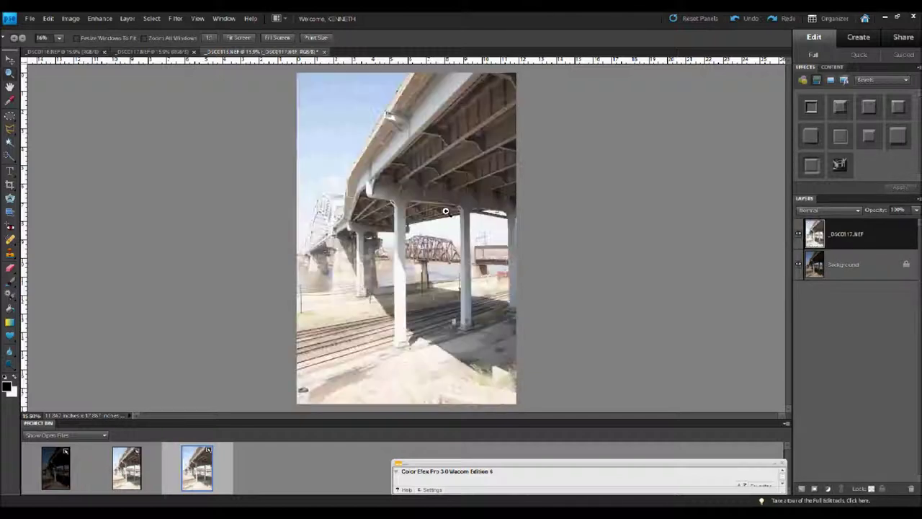
left_click(858, 210)
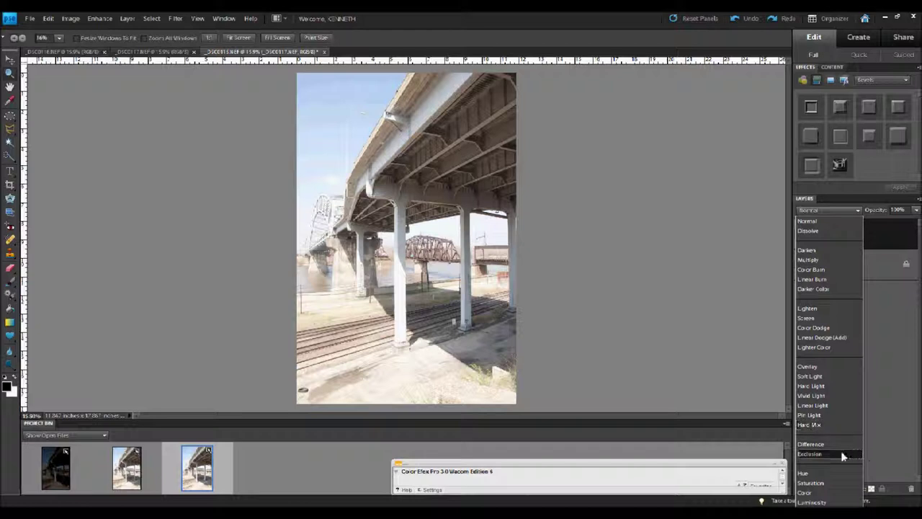
left_click(844, 444)
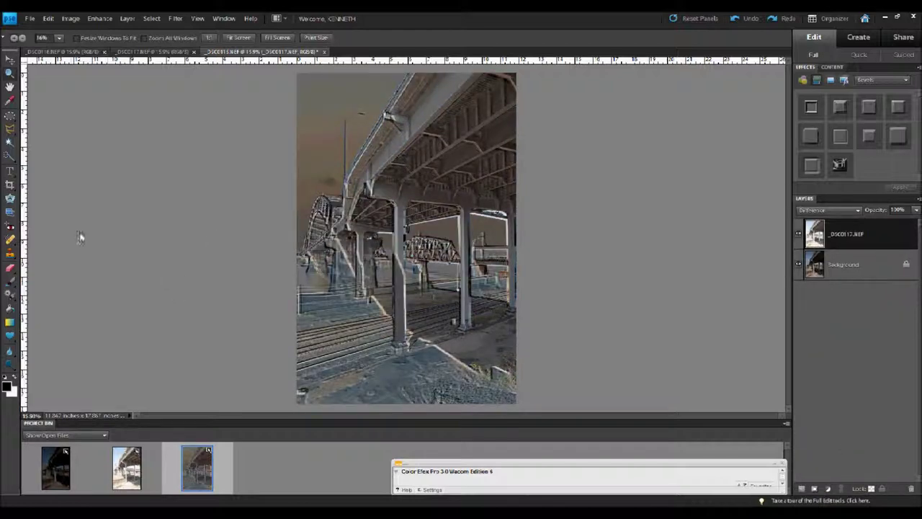
left_click(10, 73)
left_click_drag(317, 85, 391, 302)
left_click_drag(459, 322, 478, 321)
key("ctrl+equal")
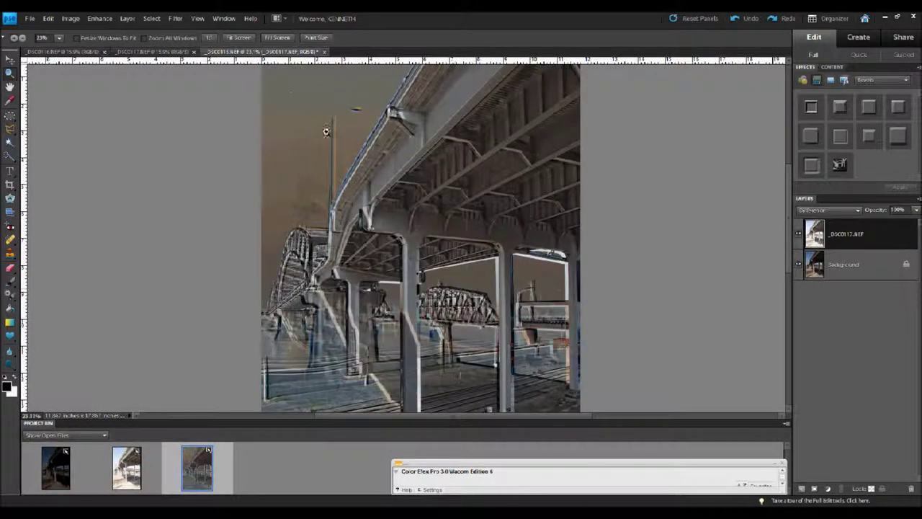
left_click_drag(291, 85, 316, 286)
left_click(489, 324)
key("ctrl+equal")
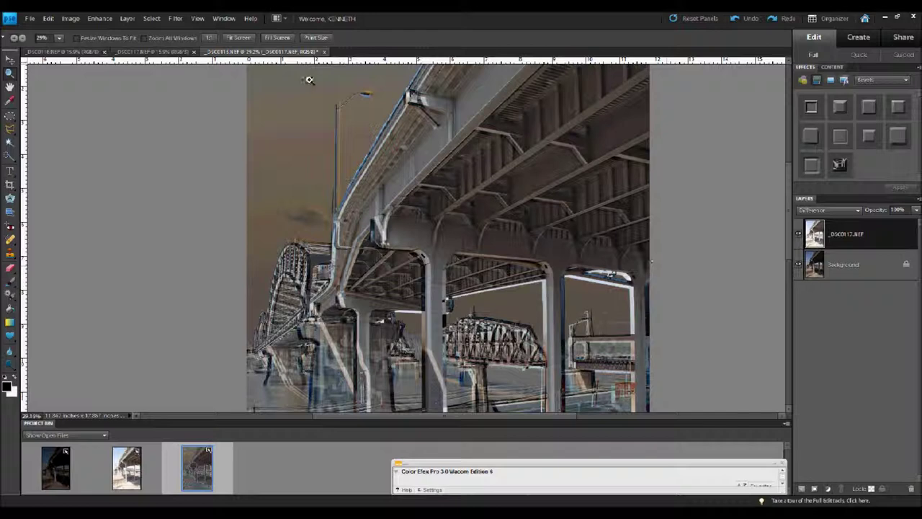
left_click_drag(284, 67, 484, 329)
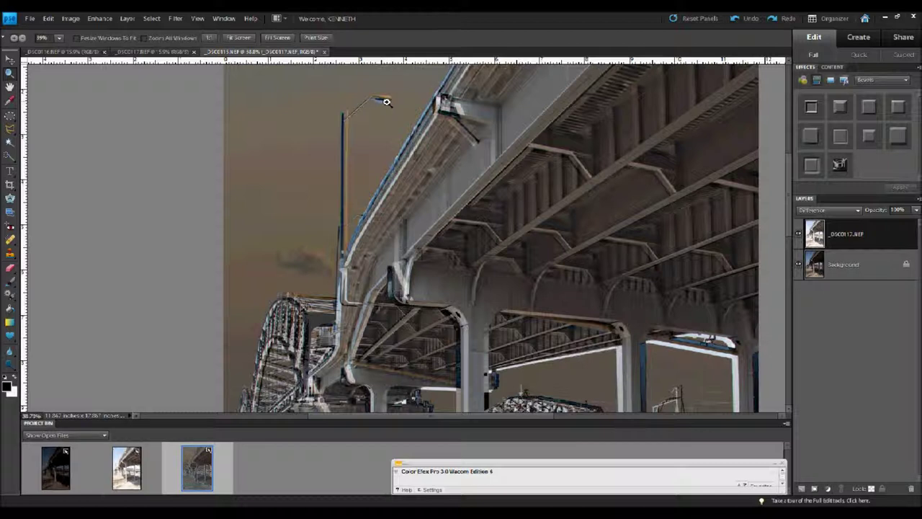
left_click(737, 21)
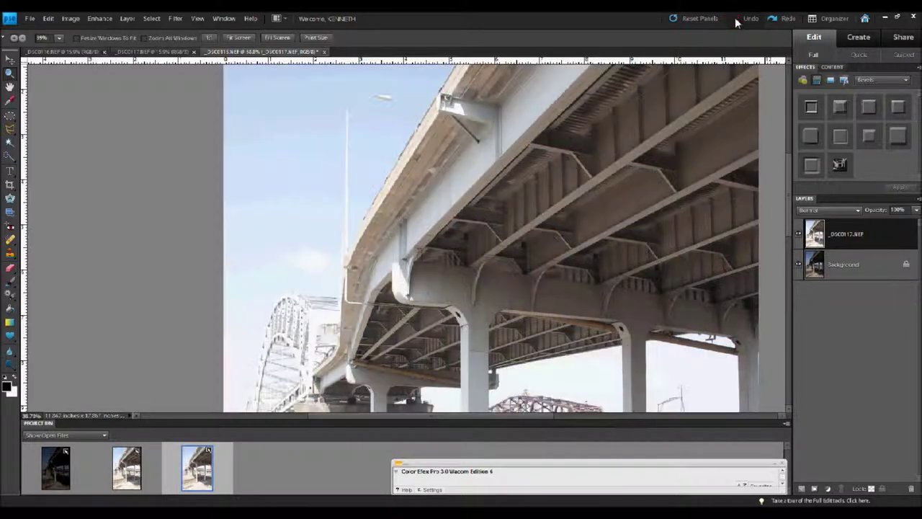
Replace the bright _DSC0117 layer with the dark _DSC0116 exposure, blended in Difference mode
left_click(737, 20)
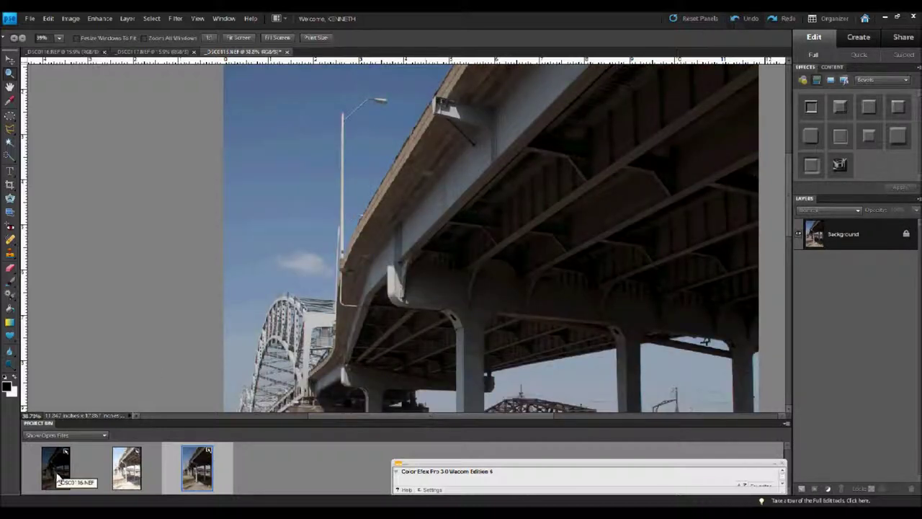
left_click_drag(58, 477, 463, 239)
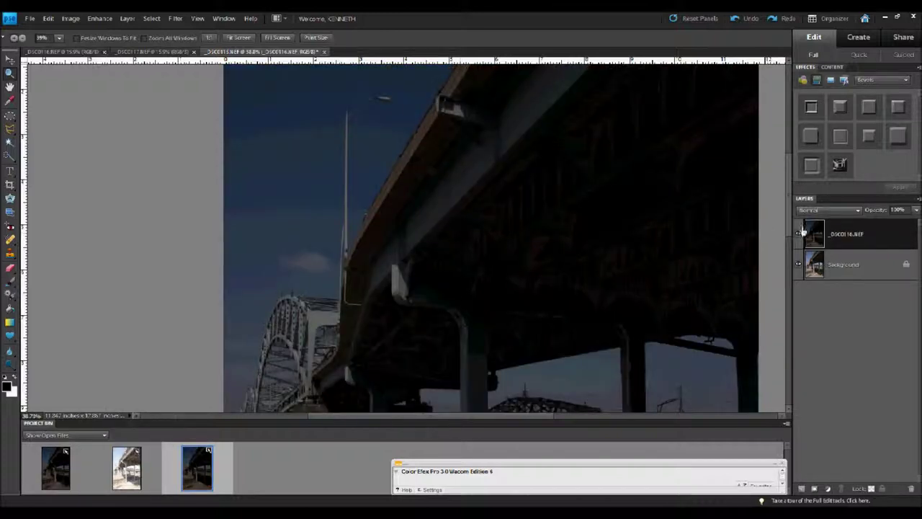
left_click(858, 210)
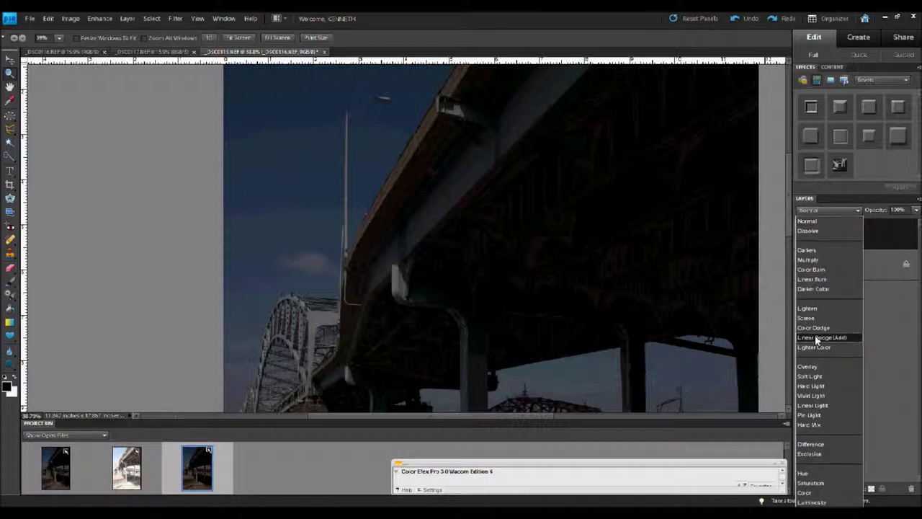
left_click(810, 445)
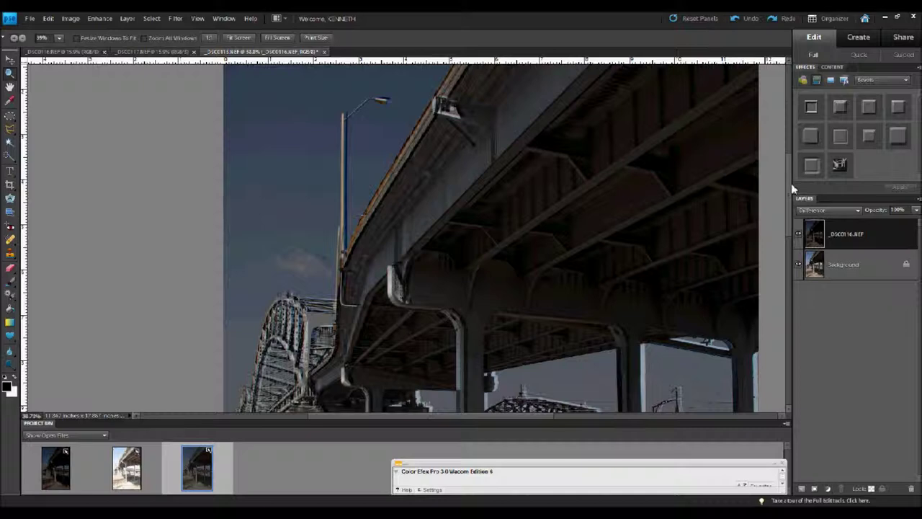
Zoom into the bridge's upper left to check the ghosting, then remove the _DSC0116 layer
left_click_drag(788, 189, 792, 163)
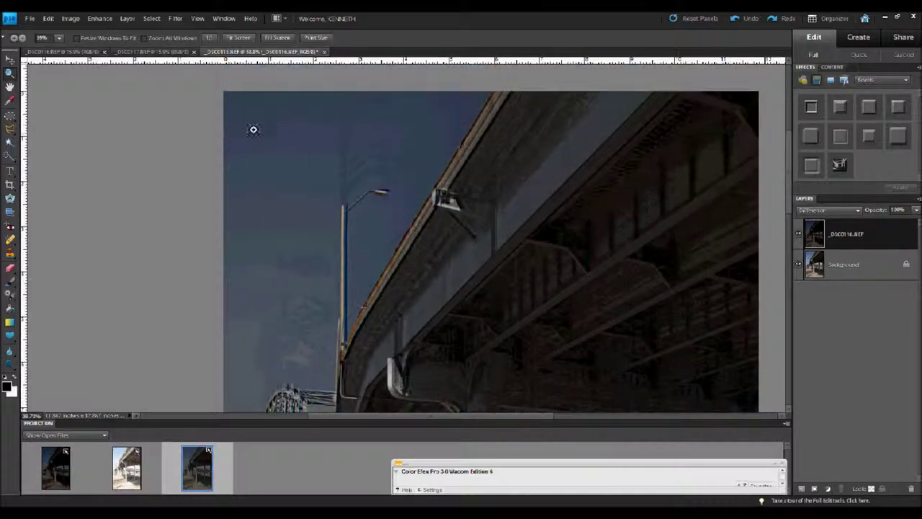
left_click(478, 334)
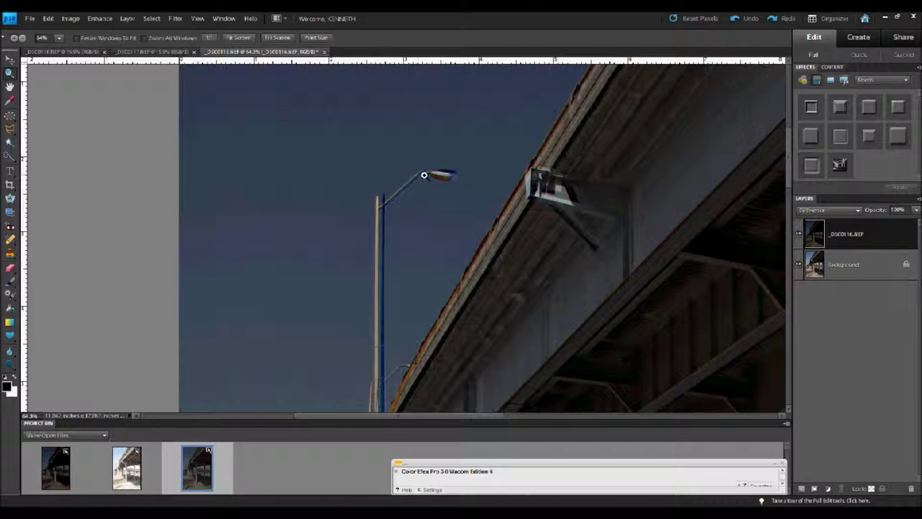
left_click(748, 20)
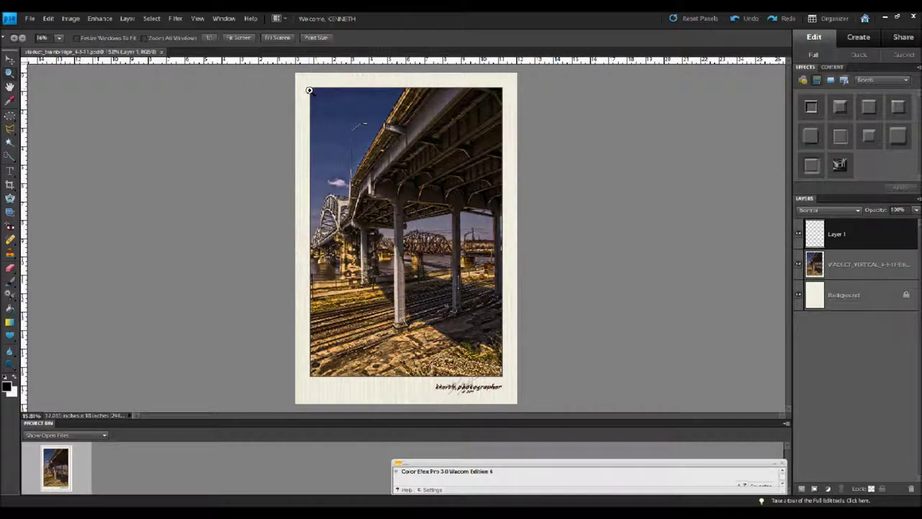
left_click_drag(307, 85, 413, 188)
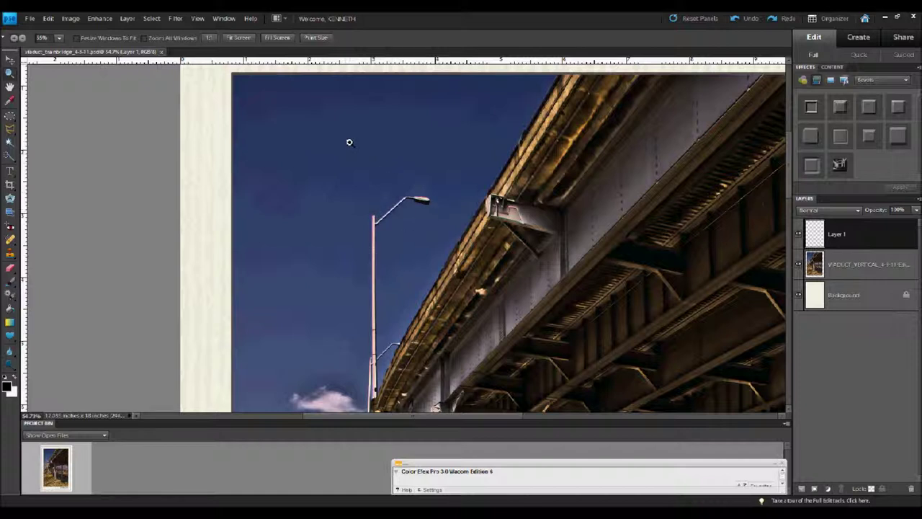
left_click_drag(346, 136, 480, 272)
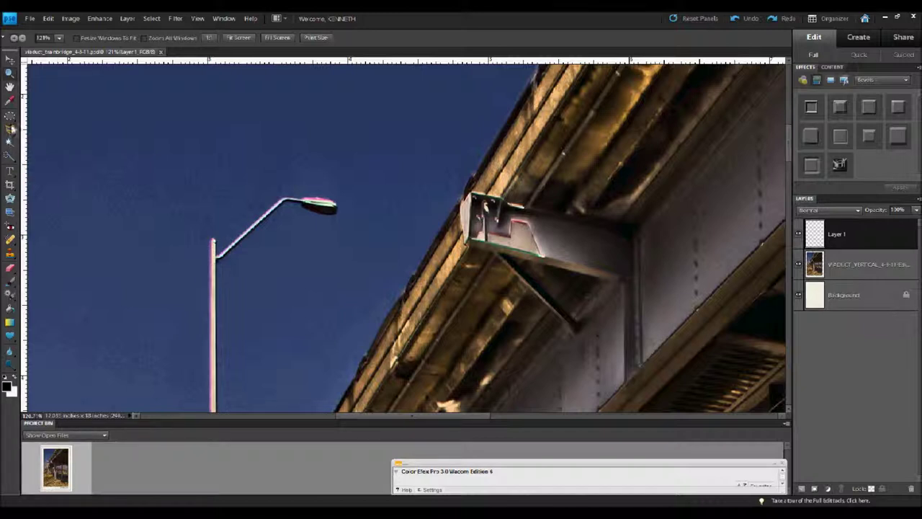
left_click(9, 72)
left_click(244, 199)
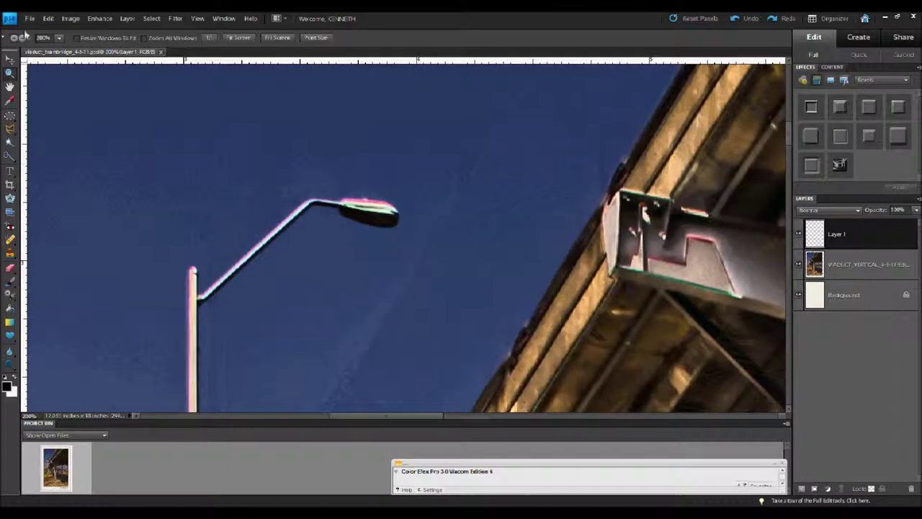
left_click(297, 236, "alt")
left_click(345, 230, "alt")
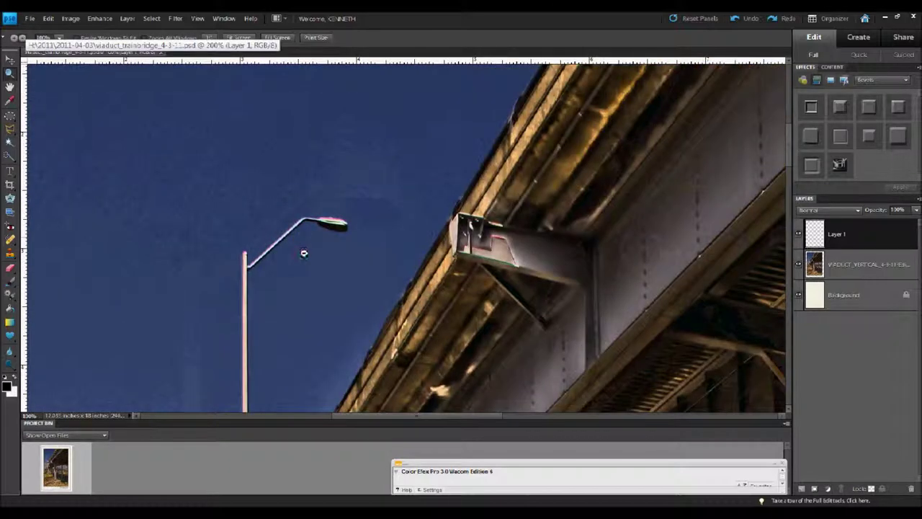
left_click(315, 262, "alt")
left_click(326, 280, "alt")
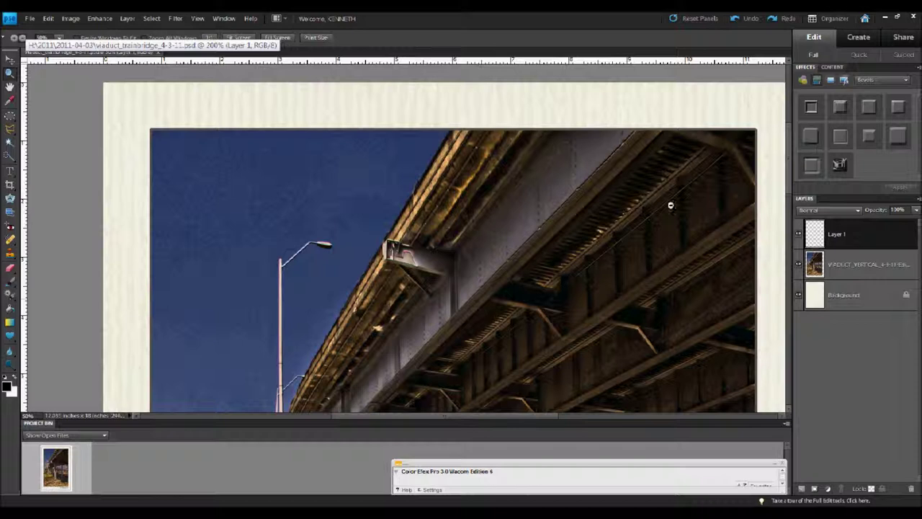